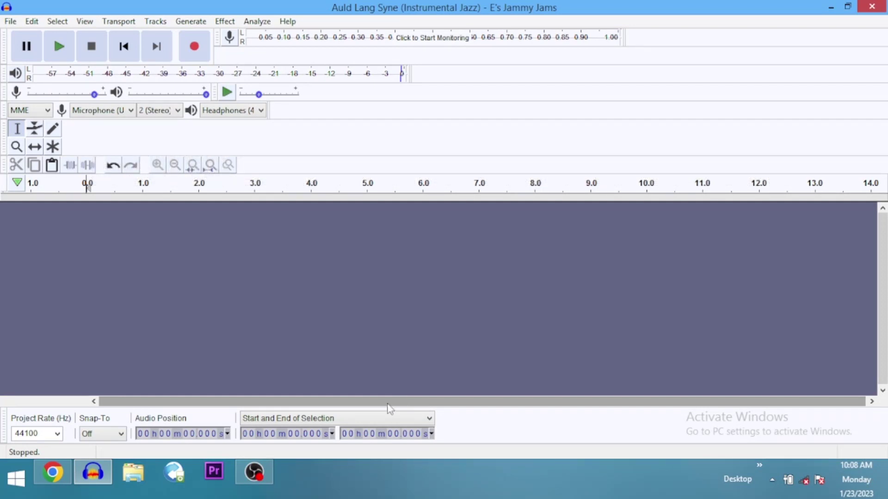
Import the Auld Lang Syne MP3 as a stereo track and play it briefly to check.
{"action": "left_click", "coordinate": [10, 22]}
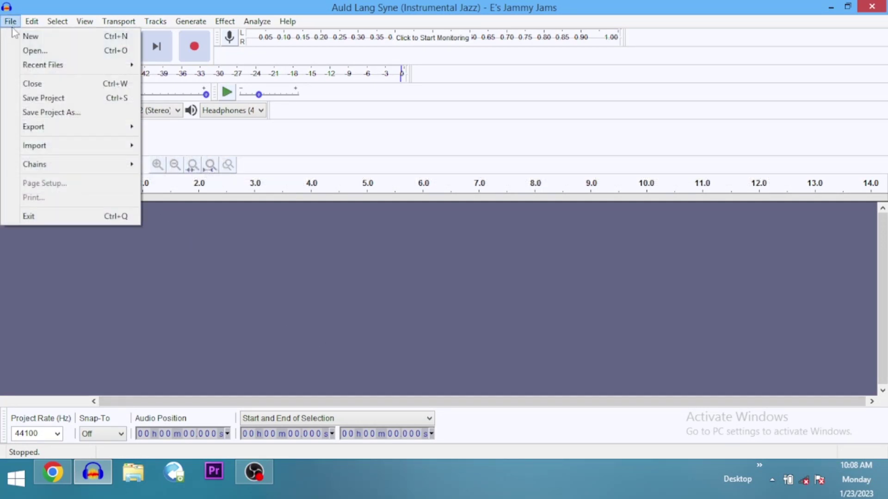
{"action": "mouse_move", "coordinate": [139, 132]}
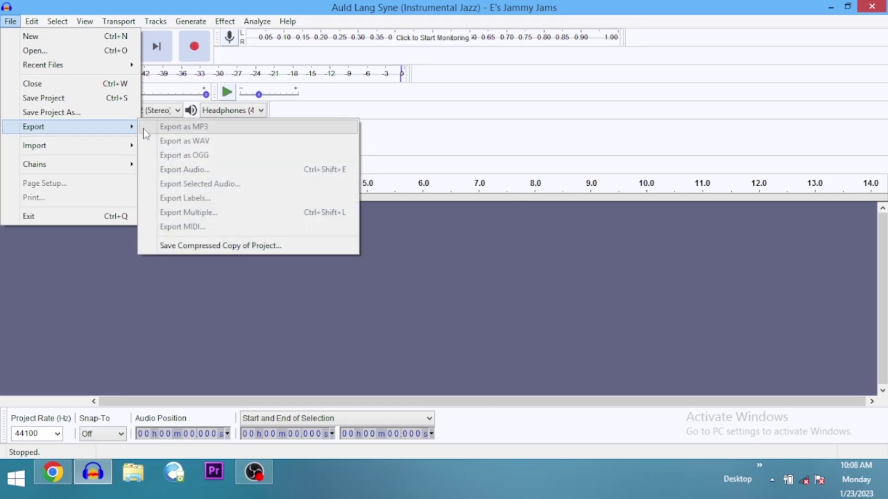
{"action": "mouse_move", "coordinate": [109, 147]}
{"action": "left_click", "coordinate": [158, 150]}
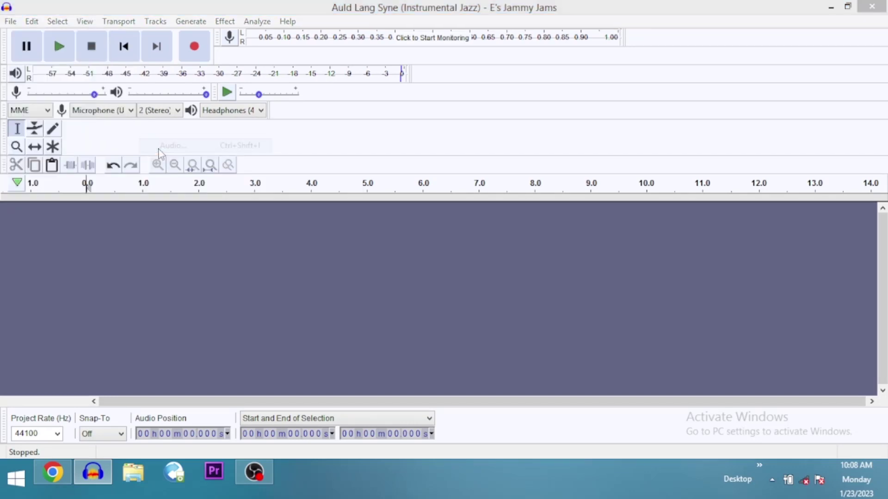
{"action": "double_click", "coordinate": [168, 109]}
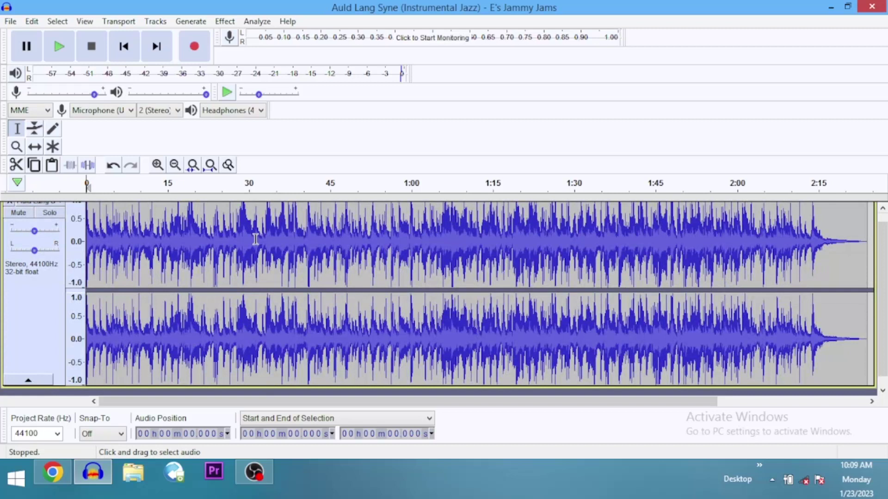
{"action": "key", "text": "space"}
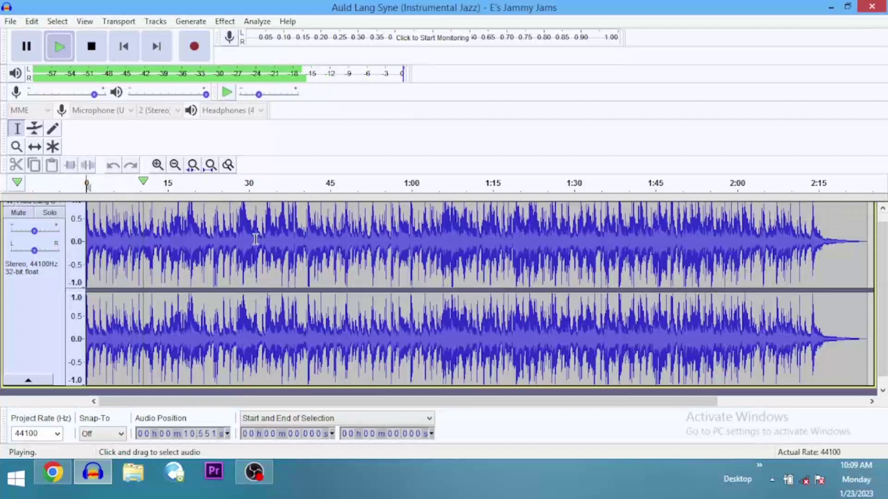
{"action": "key", "text": "space"}
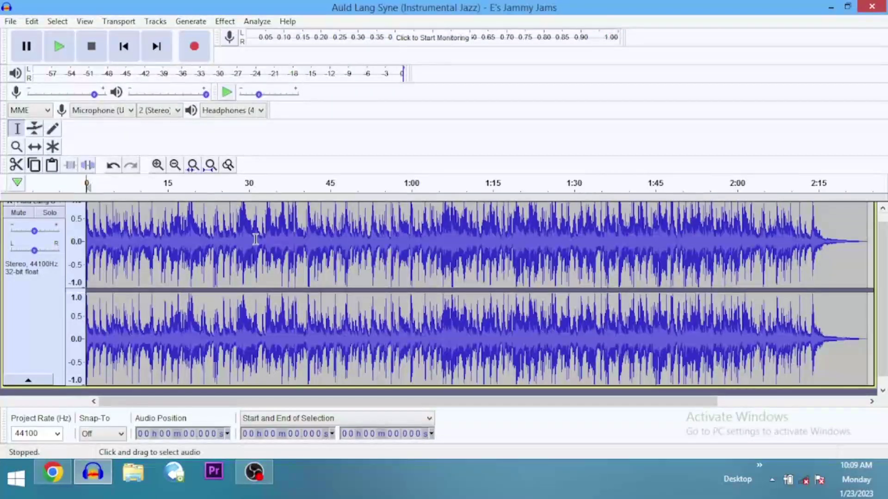
Zoom in near the song's start and audition to find the split point at 9.355 s.
{"action": "left_click", "coordinate": [120, 233]}
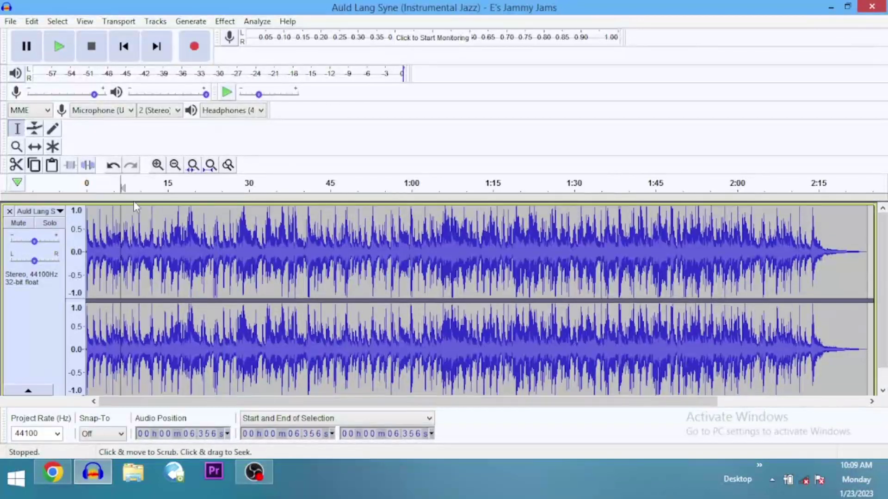
{"action": "left_click", "coordinate": [159, 166]}
{"action": "key", "text": "space"}
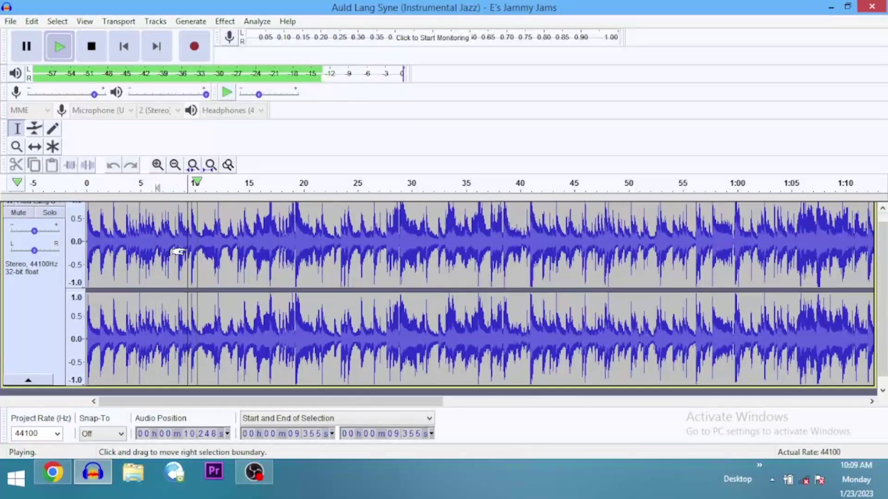
{"action": "left_click", "coordinate": [187, 254]}
{"action": "key", "text": "space"}
{"action": "key", "text": "space"}
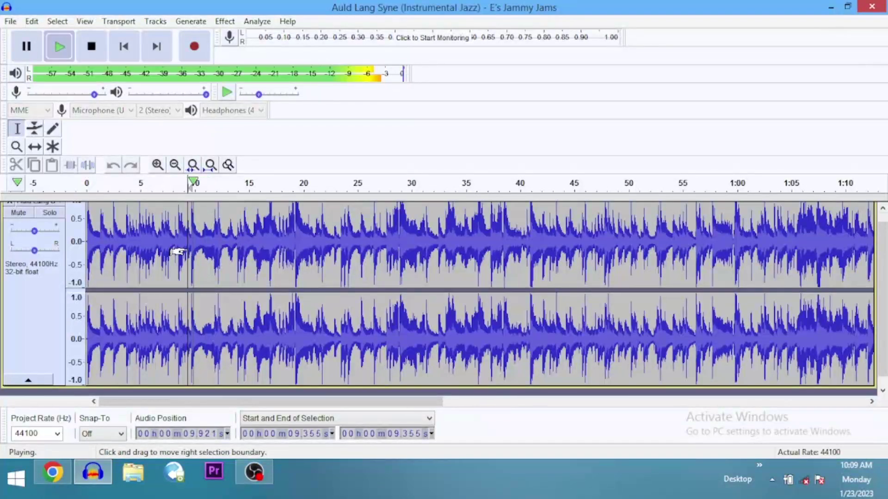
{"action": "key", "text": "space"}
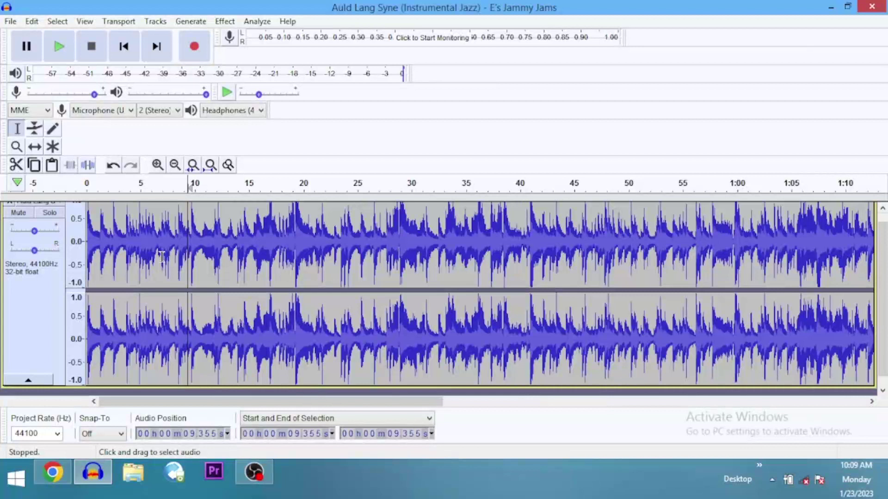
Split the clip at 9.355 s via Clip Boundaries > Split, dismissing the No Audio Selected warning.
{"action": "left_click", "coordinate": [32, 22]}
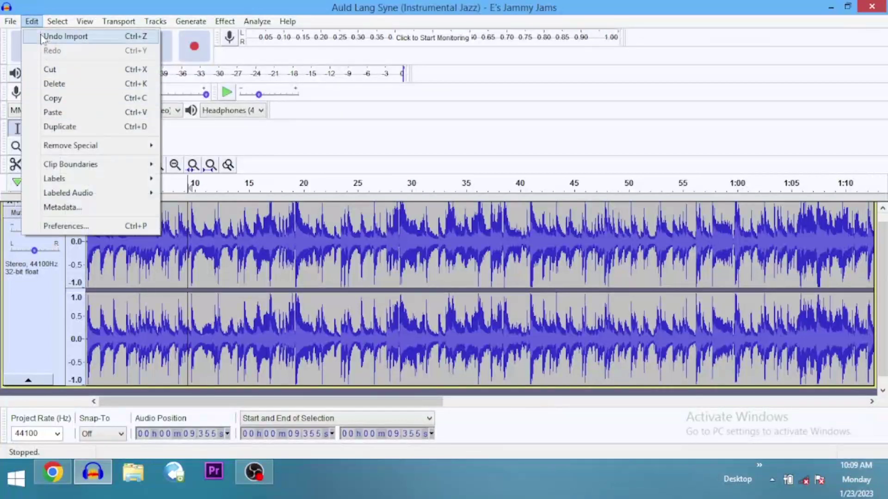
{"action": "mouse_move", "coordinate": [89, 166]}
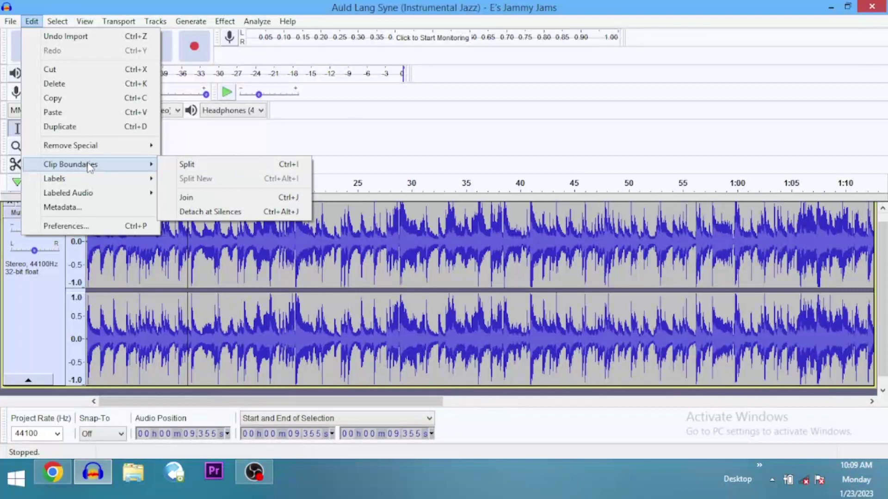
{"action": "left_click", "coordinate": [192, 168]}
{"action": "left_click", "coordinate": [193, 166]}
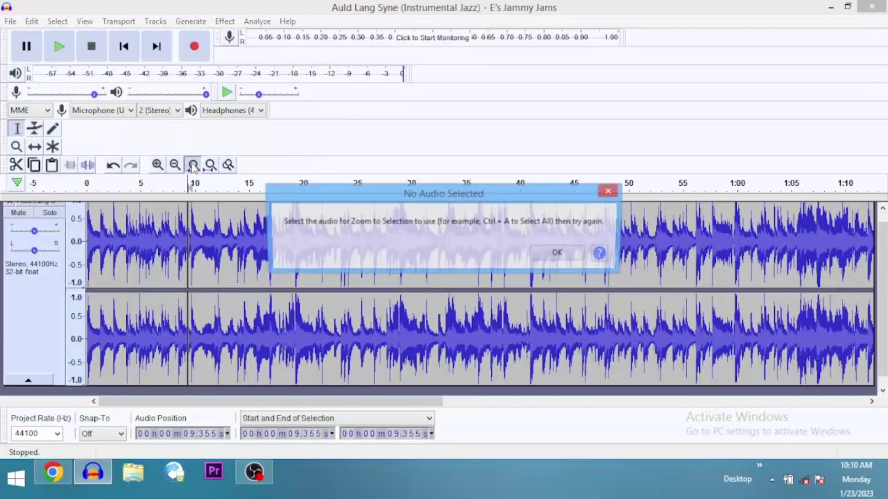
{"action": "left_click", "coordinate": [548, 254]}
{"action": "left_click", "coordinate": [548, 255]}
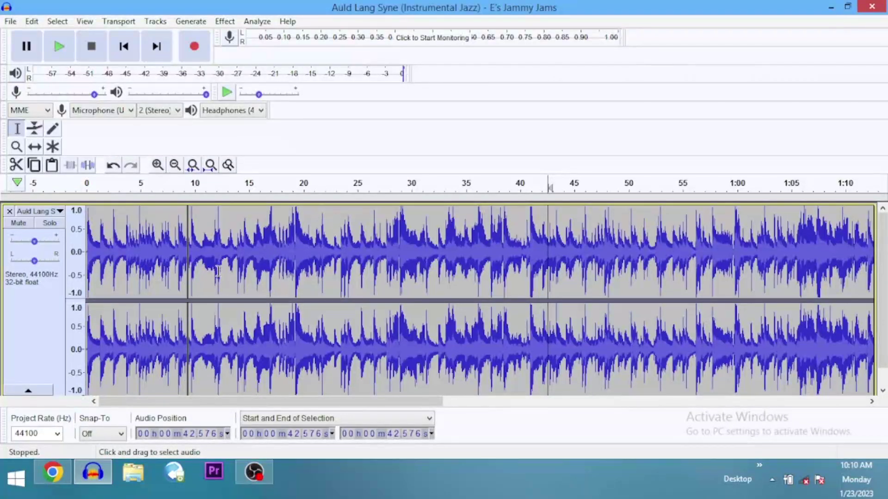
{"action": "left_click", "coordinate": [35, 148]}
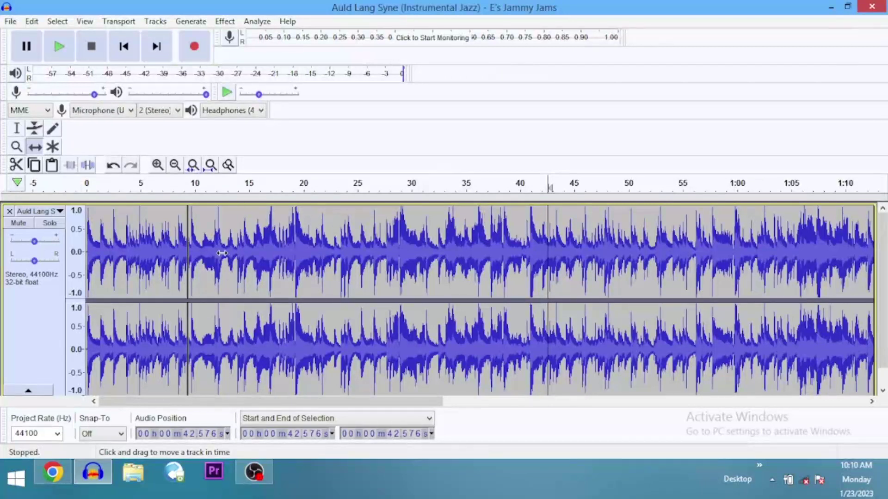
{"action": "left_click_drag", "start_coordinate": [222, 253], "coordinate": [260, 256]}
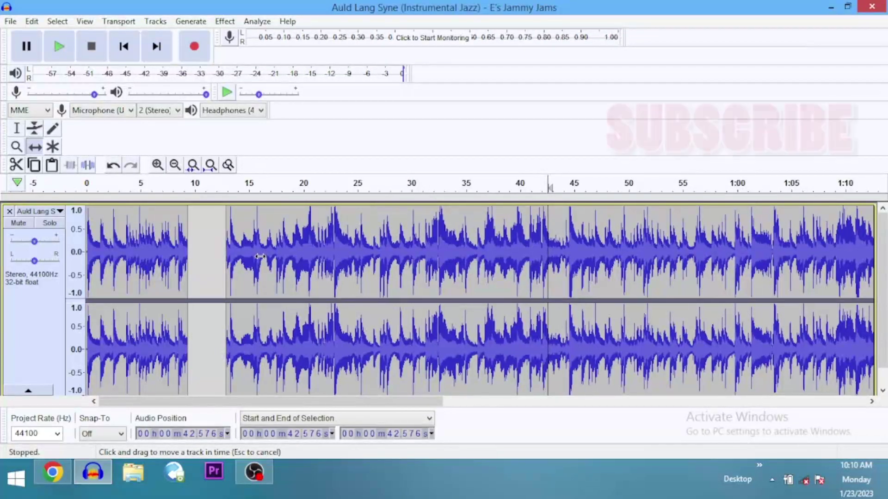
{"action": "left_click_drag", "start_coordinate": [259, 256], "coordinate": [299, 269]}
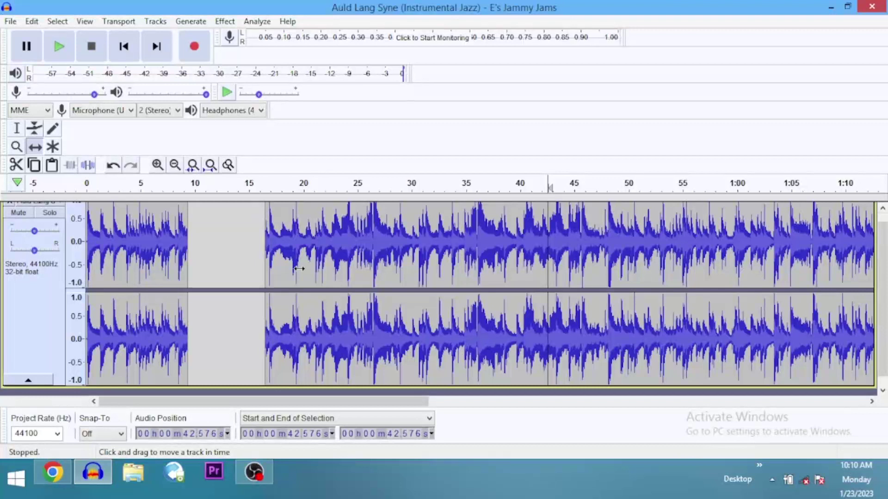
{"action": "key", "text": "ctrl+z"}
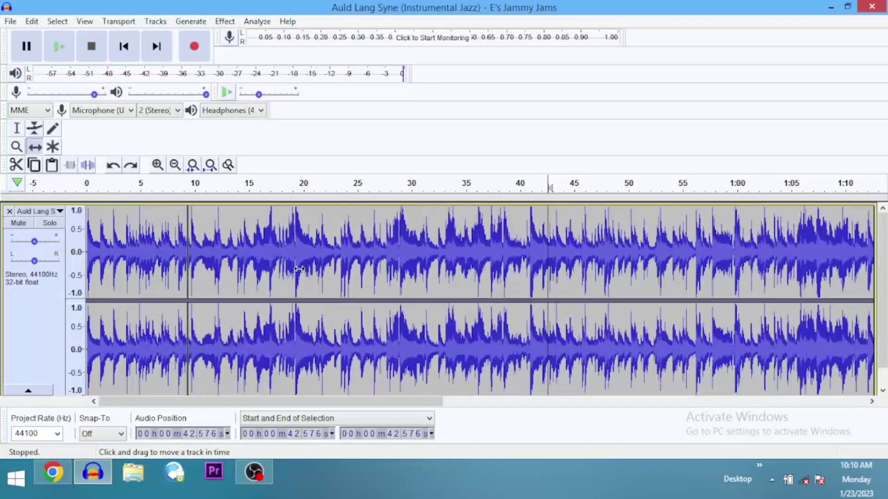
{"action": "key", "text": "ctrl+z"}
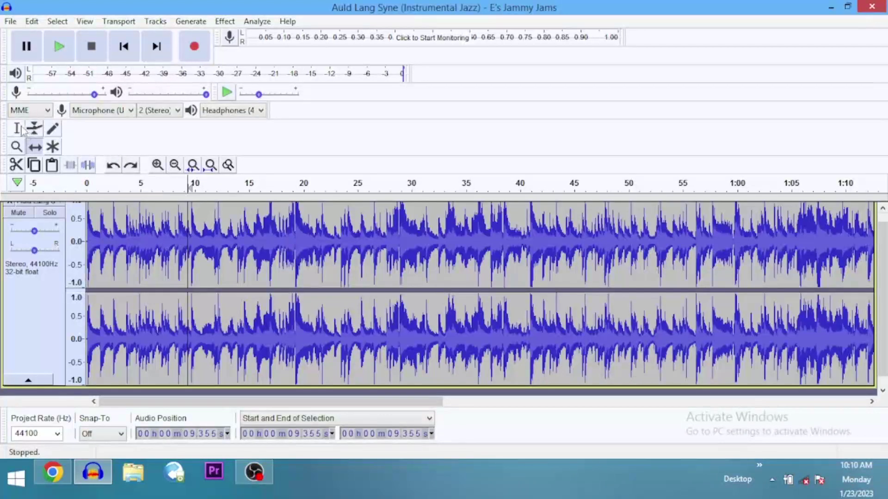
{"action": "left_click_drag", "start_coordinate": [198, 207], "coordinate": [262, 215]}
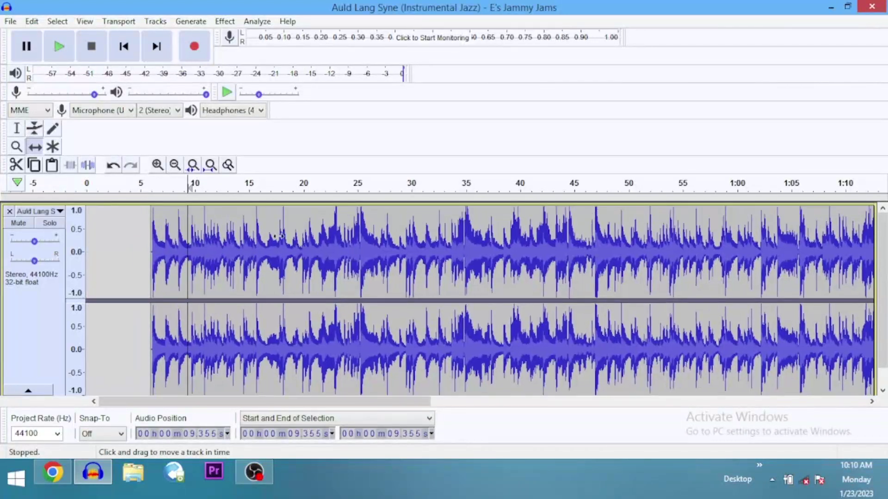
{"action": "key", "text": "ctrl+z"}
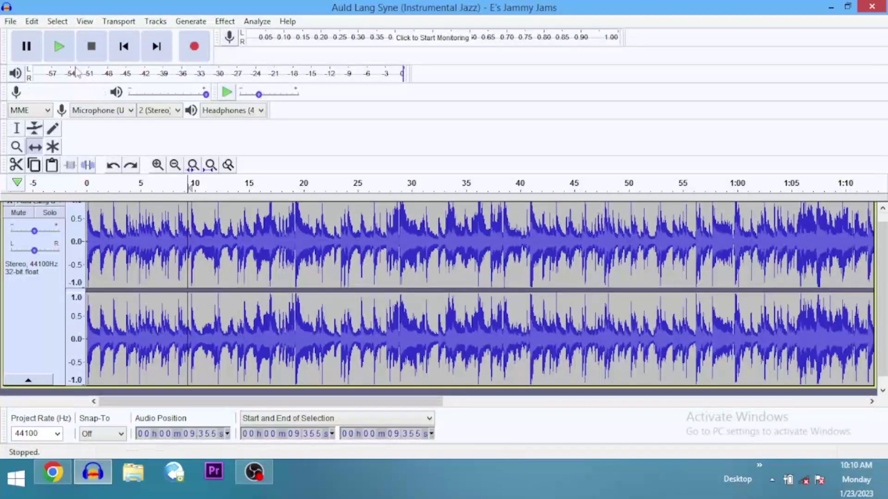
Select the section from 33.146 s to 47.523 s with the Selection tool and fit the track in view.
{"action": "left_click", "coordinate": [17, 129]}
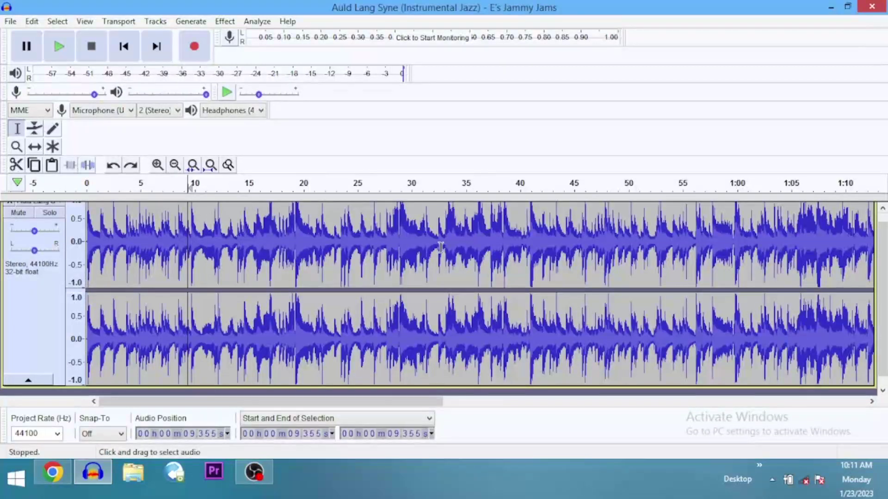
{"action": "left_click_drag", "start_coordinate": [447, 247], "coordinate": [602, 250]}
{"action": "key", "text": "ctrl+f"}
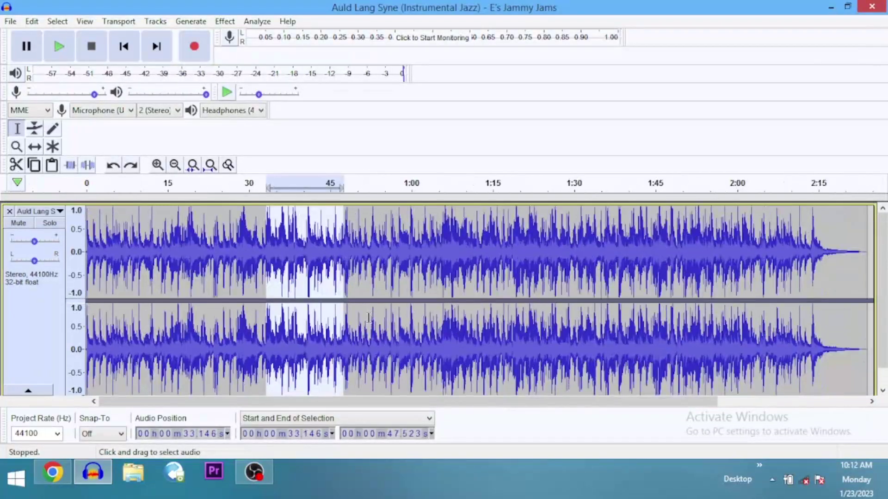
Apply Remove Special > Trim Audio to keep only the 33.146–47.523 s selection.
{"action": "left_click", "coordinate": [31, 23]}
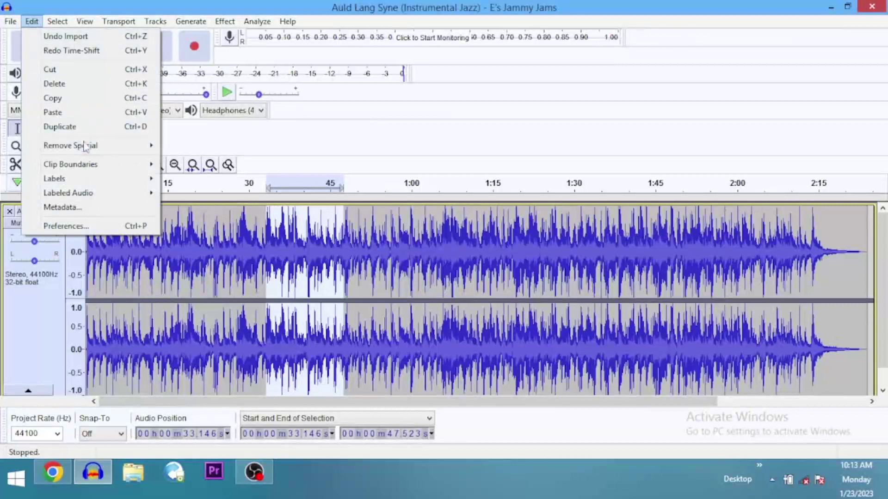
{"action": "mouse_move", "coordinate": [90, 148]}
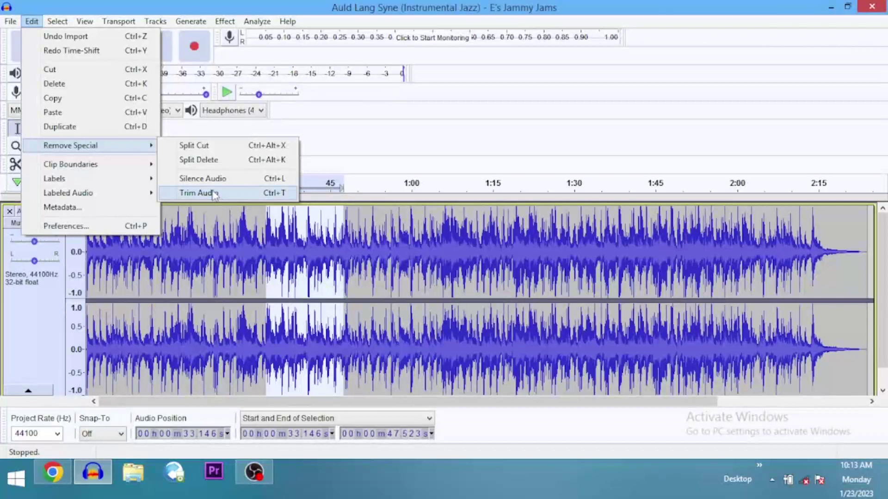
{"action": "left_click", "coordinate": [213, 193]}
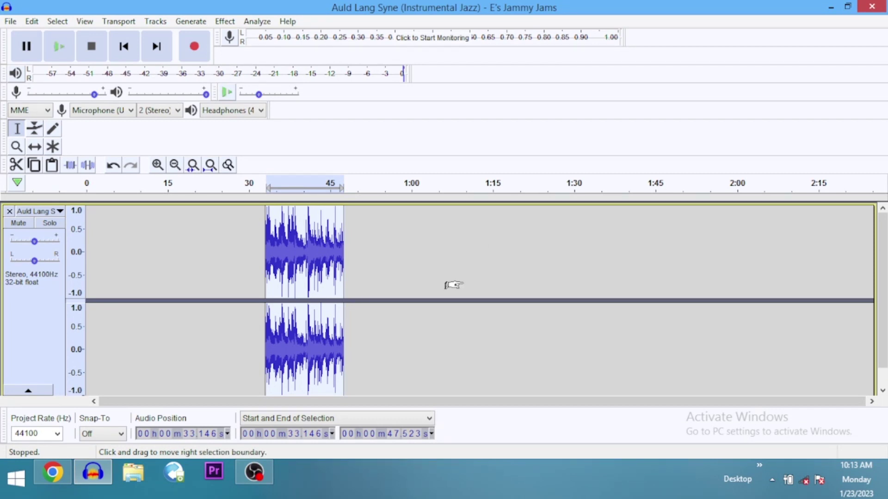
{"action": "key", "text": "ctrl+z"}
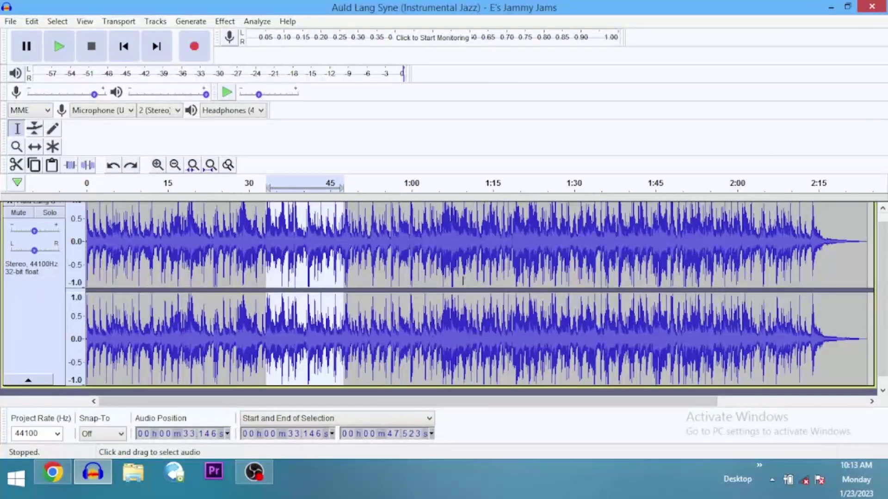
{"action": "key", "text": "ctrl+t"}
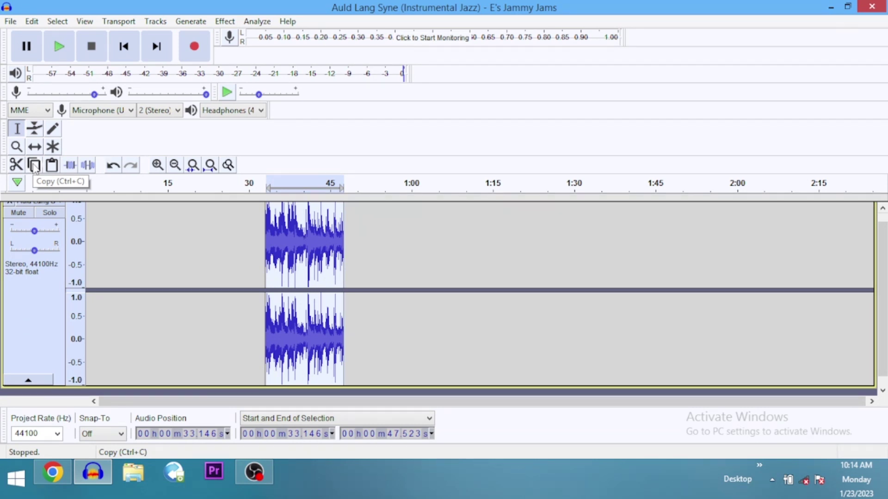
Copy the selected section and paste it directly after itself at 47.523 s.
{"action": "left_click", "coordinate": [35, 166]}
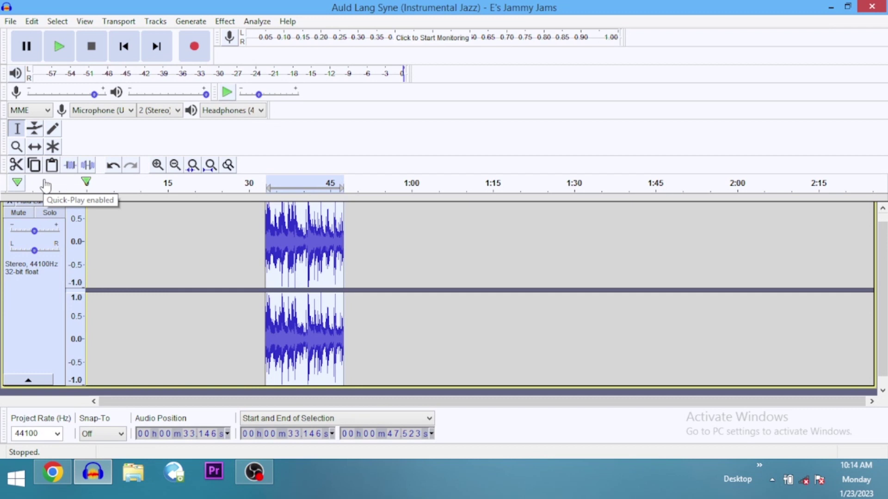
{"action": "key", "text": "Right"}
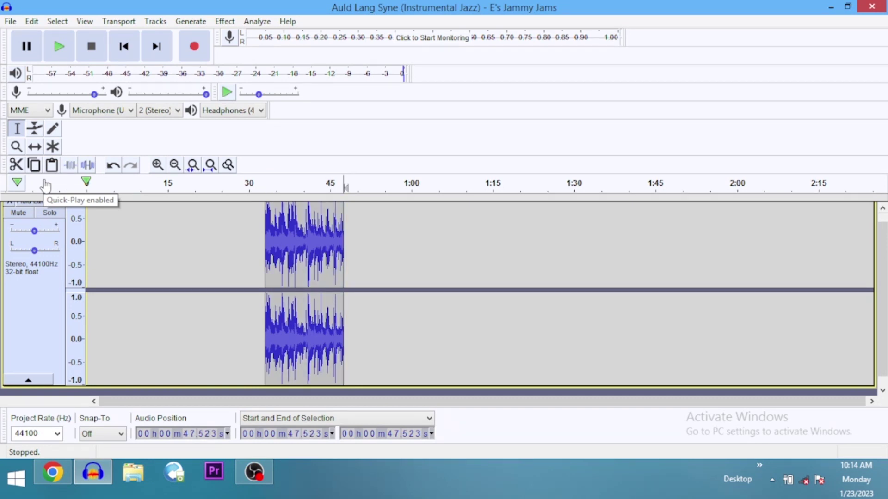
{"action": "key", "text": "ctrl+v"}
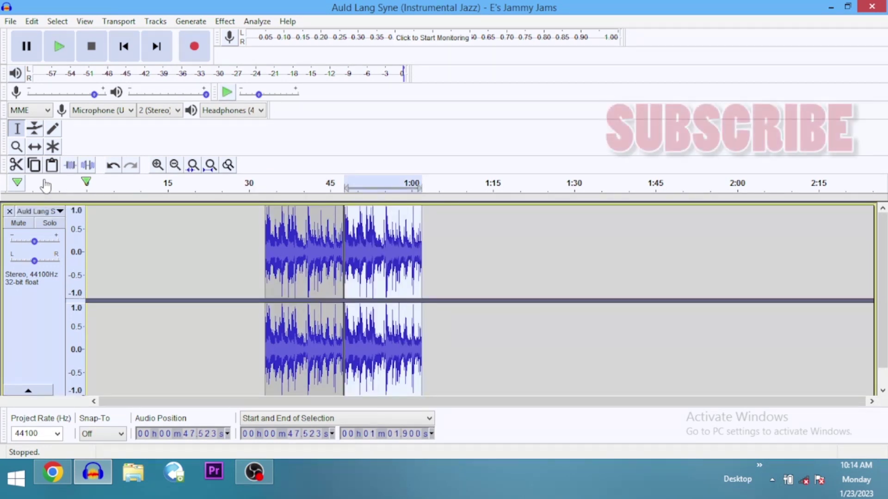
Play from just before the 47.5 s join and zoom in to check it is seamless.
{"action": "left_click", "coordinate": [335, 234]}
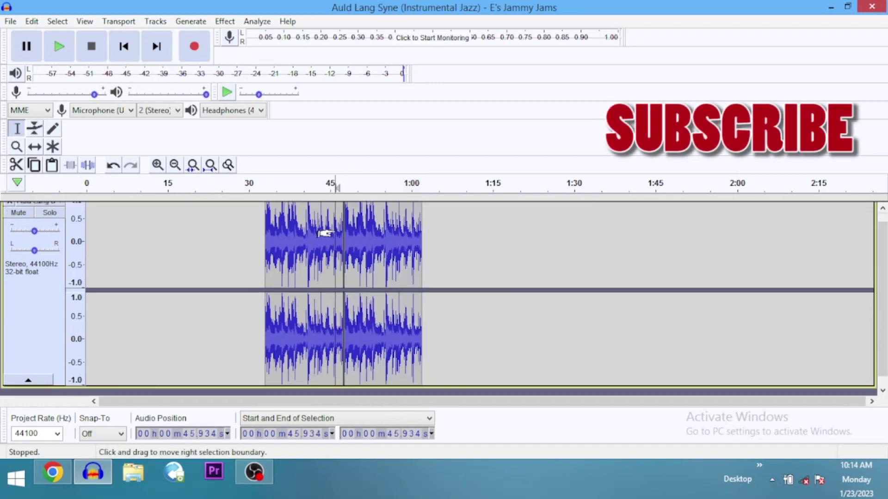
{"action": "key", "text": "space"}
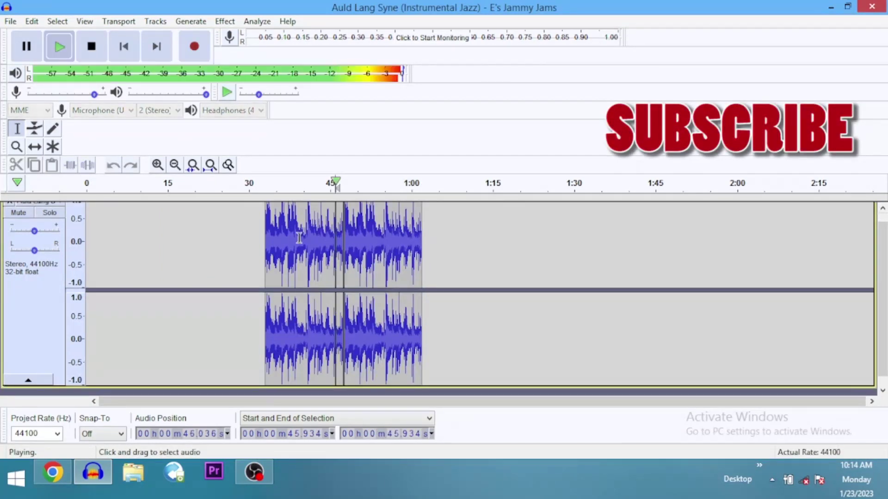
{"action": "left_click", "coordinate": [158, 165]}
{"action": "key", "text": "space"}
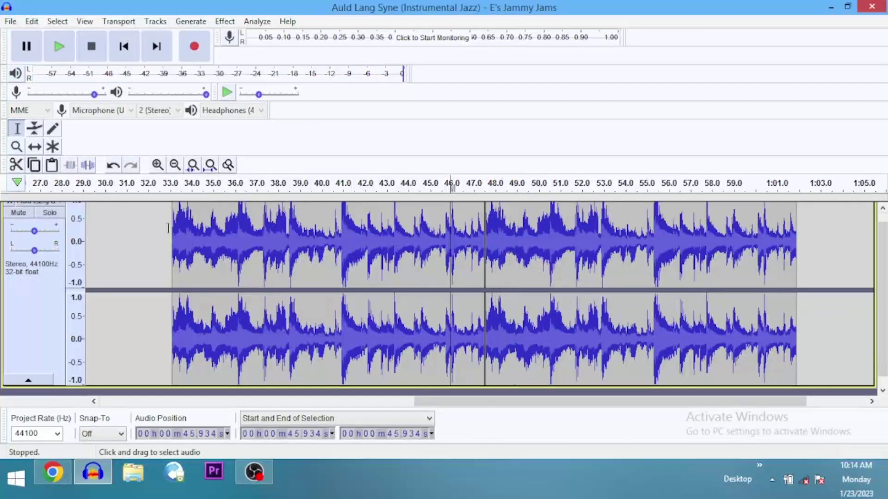
{"action": "left_click", "coordinate": [169, 231]}
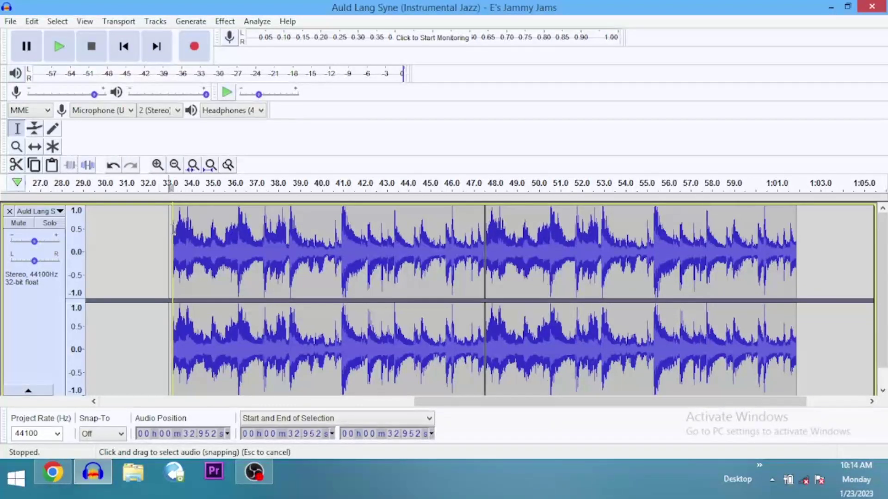
{"action": "key", "text": "space"}
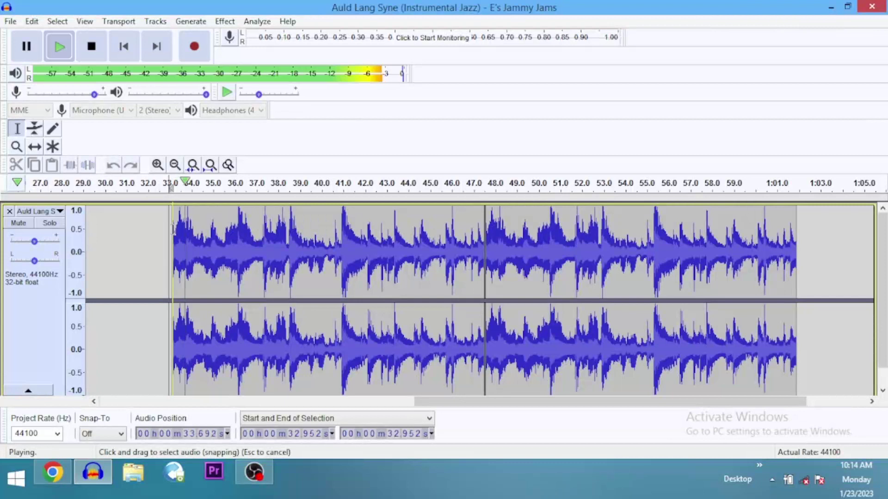